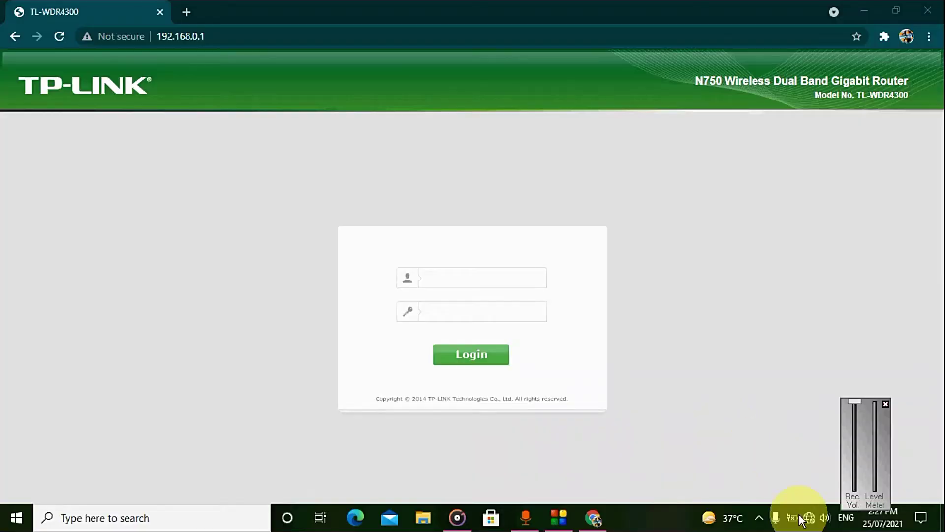
# Log in to the router's admin page with the username admin and the account password
pyautogui.click(808, 517)
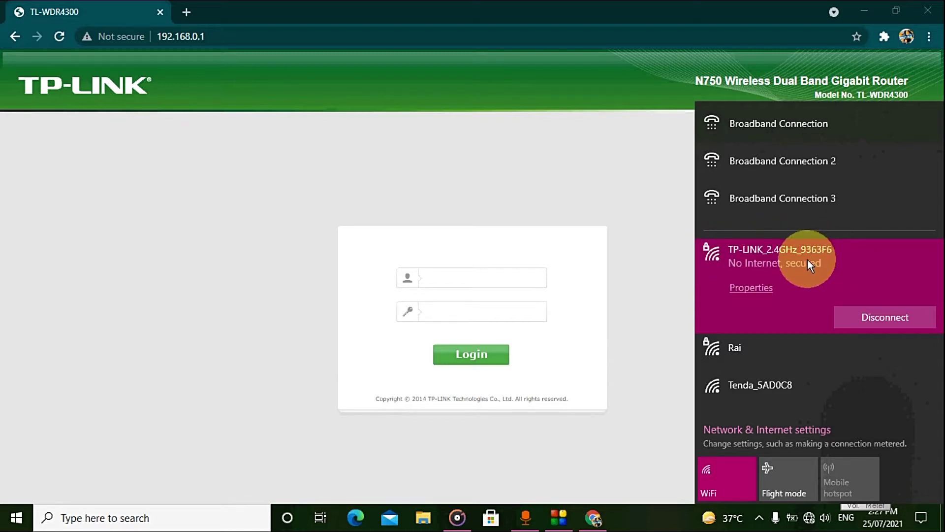
pyautogui.click(459, 280)
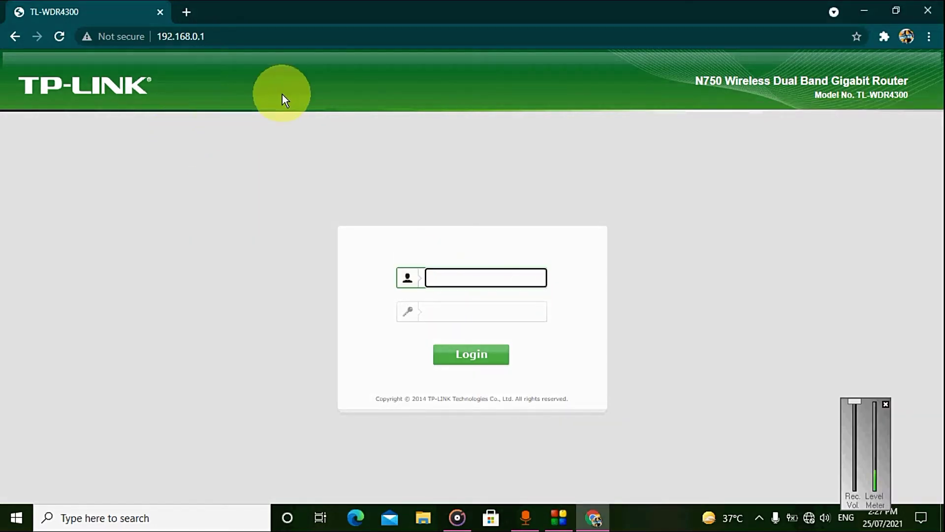
pyautogui.rightClick(451, 283)
pyautogui.click(512, 156)
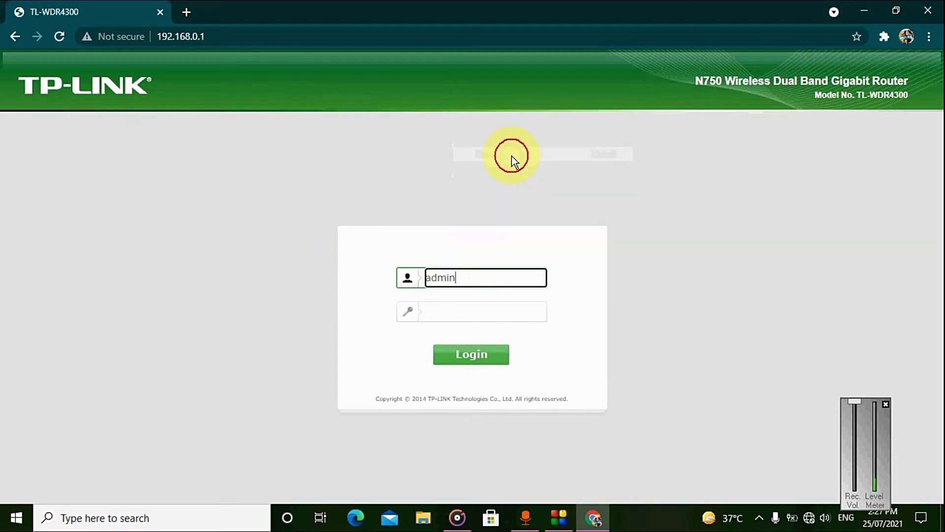
pyautogui.click(449, 314)
pyautogui.rightClick(448, 313)
pyautogui.click(495, 186)
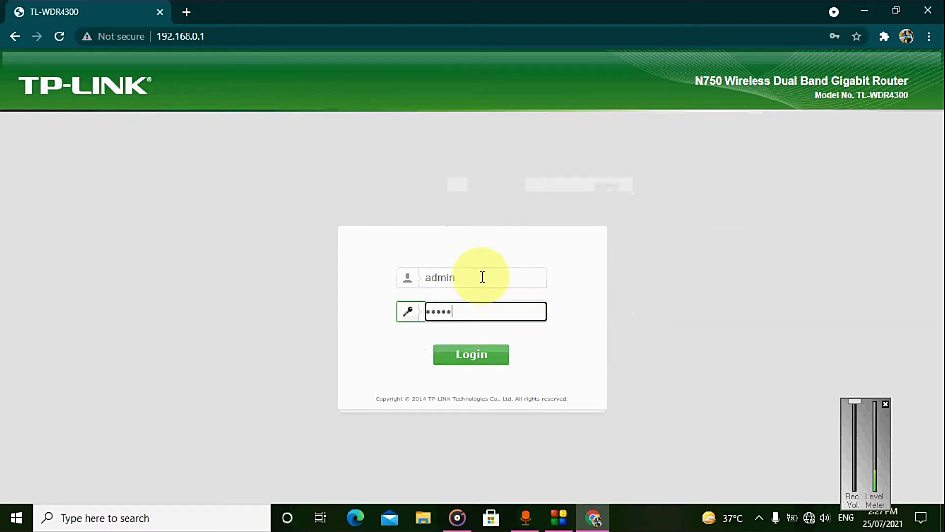
pyautogui.click(480, 356)
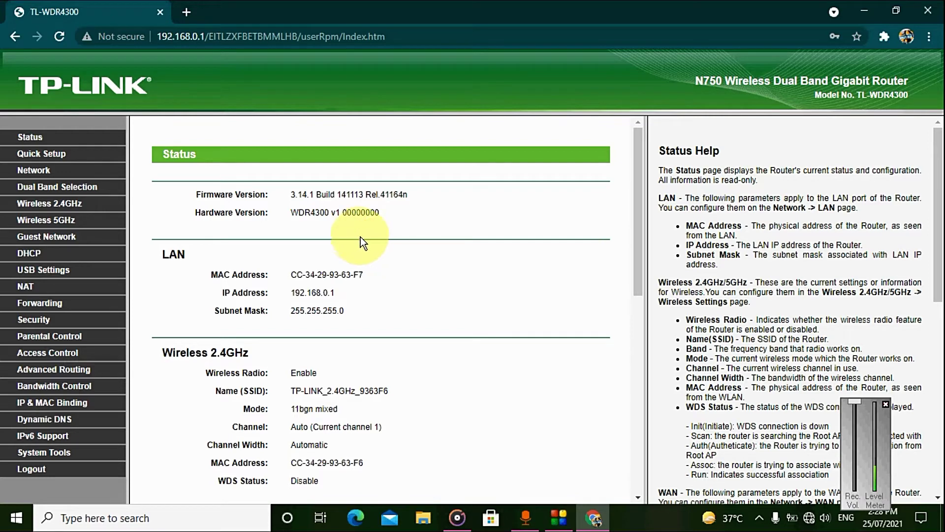
# Check which Wi-Fi network the computer uses and the router's product name and model number
pyautogui.click(808, 519)
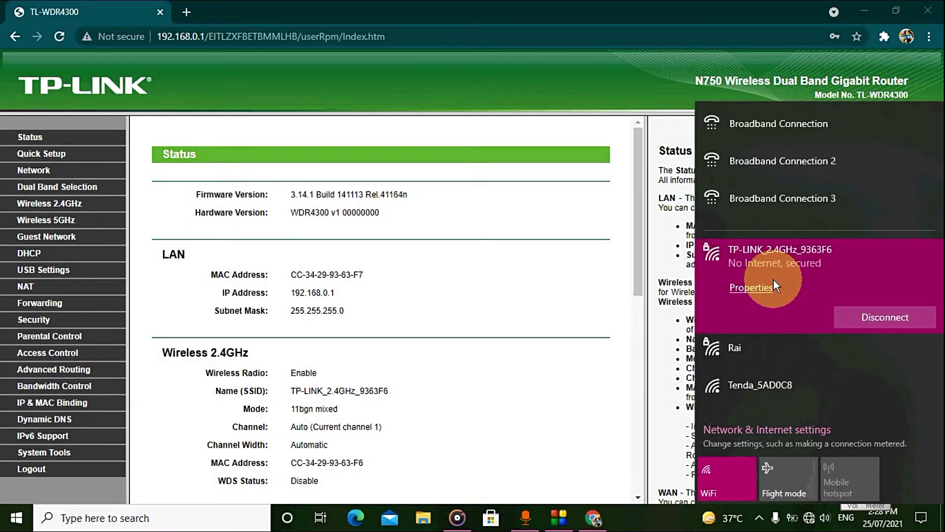
pyautogui.click(775, 286)
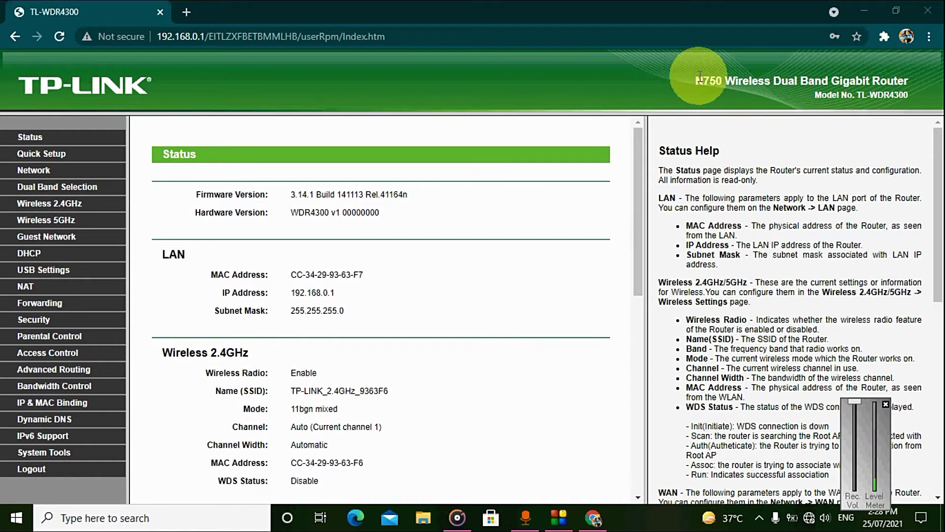
pyautogui.moveTo(700, 77); pyautogui.dragTo(708, 100)
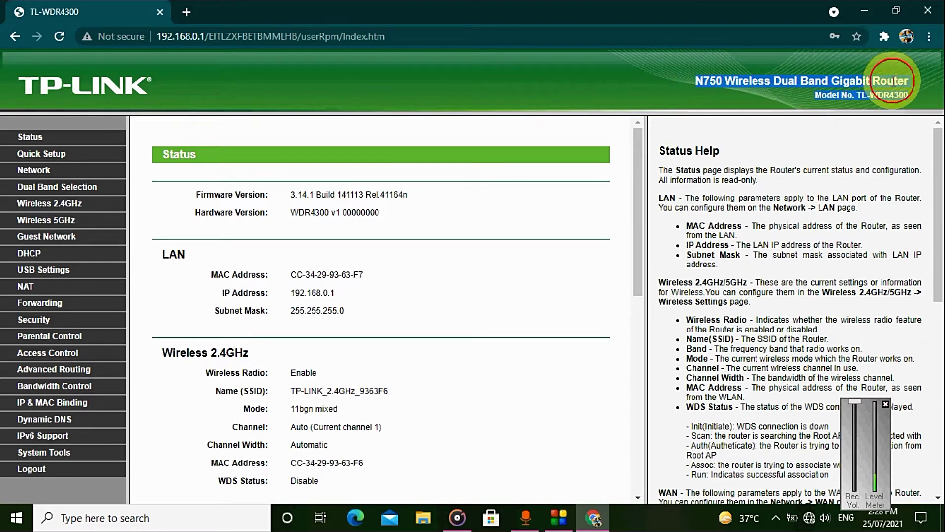
pyautogui.click(837, 99)
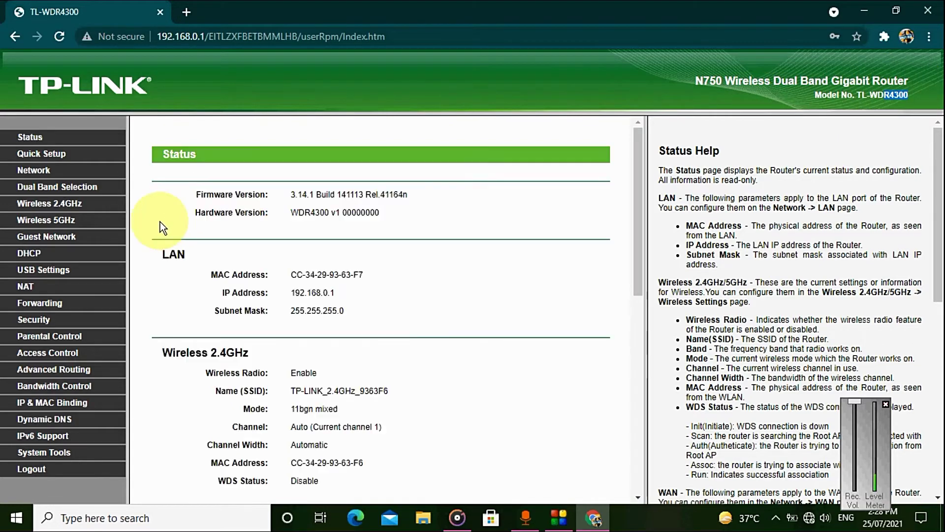
# Enable WDS Bridging in the router's 2.4GHz wireless settings
pyautogui.click(47, 225)
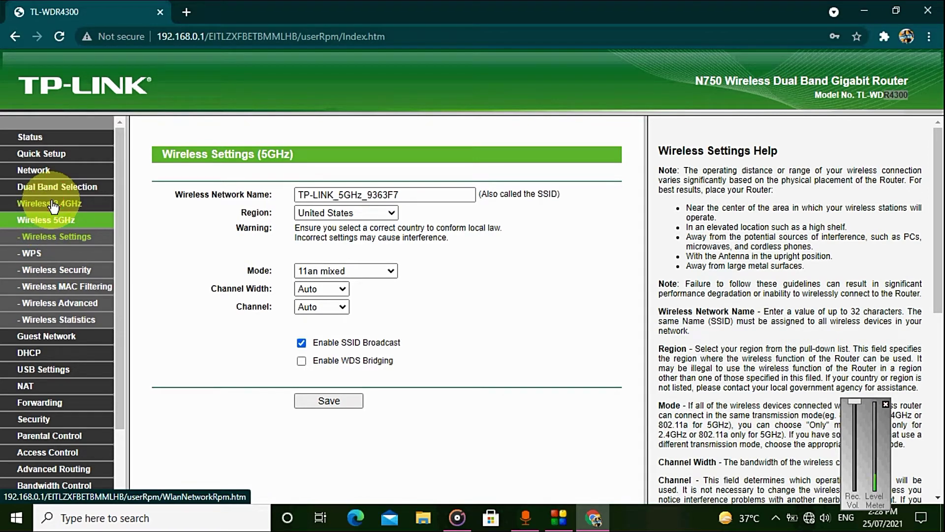
pyautogui.click(53, 205)
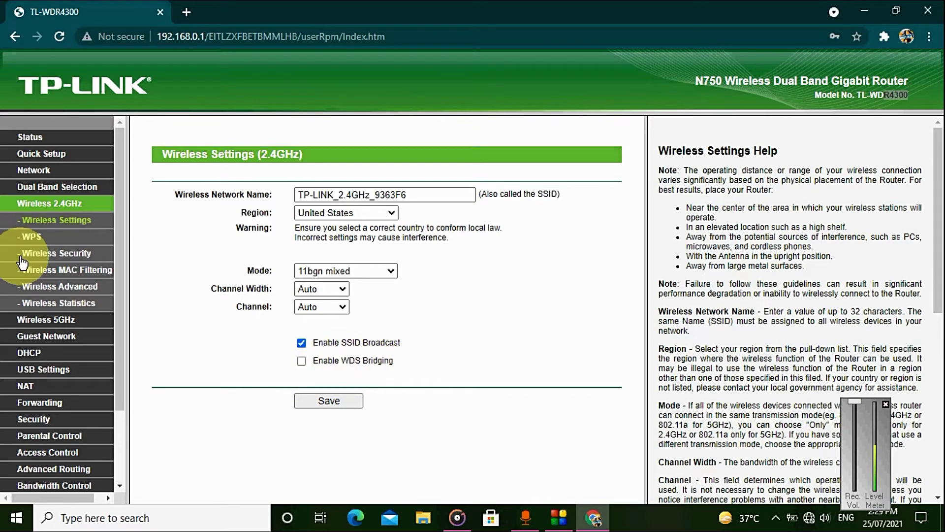
pyautogui.click(78, 210)
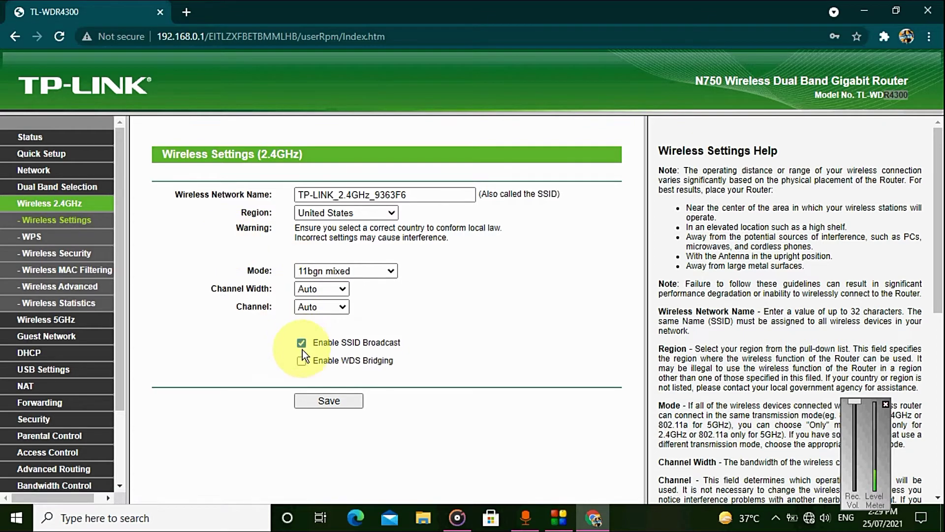
pyautogui.click(301, 361)
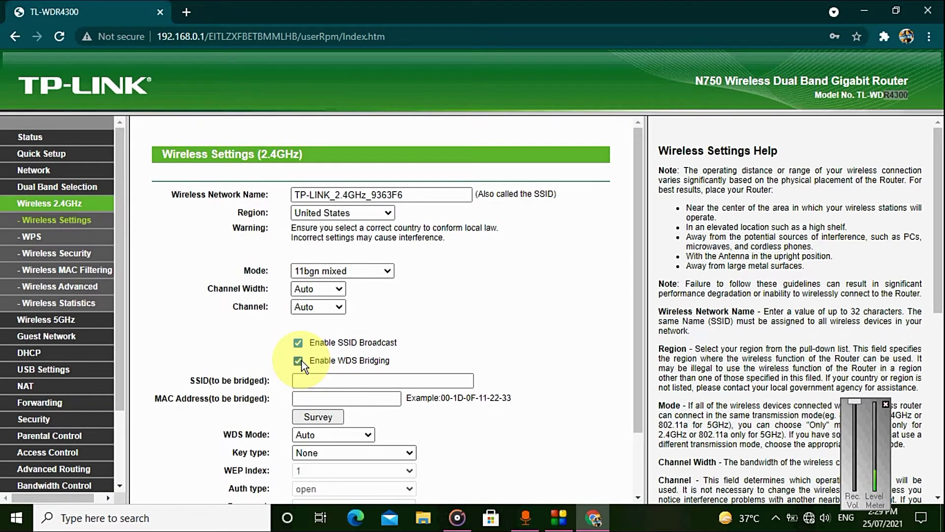
# Survey the nearby access points, refresh the list, and choose the network "Rai" as the one to bridge
pyautogui.scroll(-2, 302, 362)
pyautogui.click(318, 341)
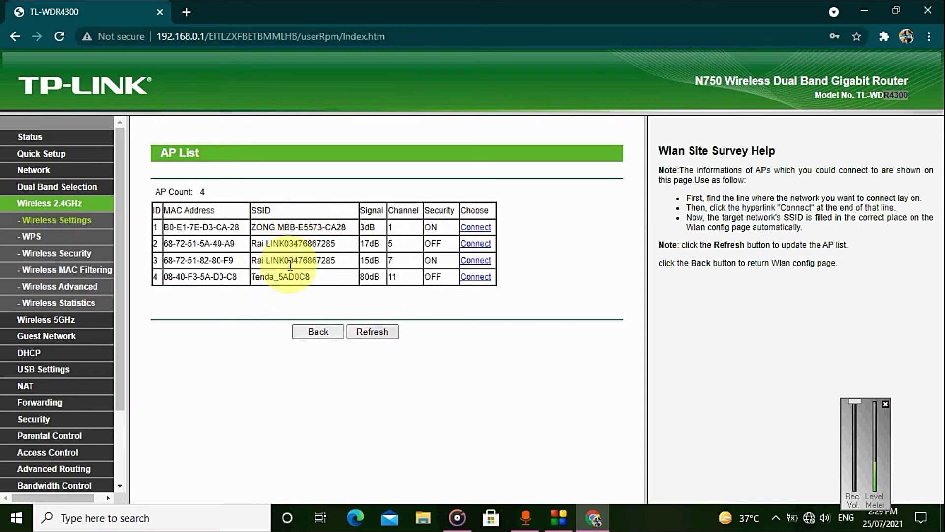
pyautogui.click(374, 333)
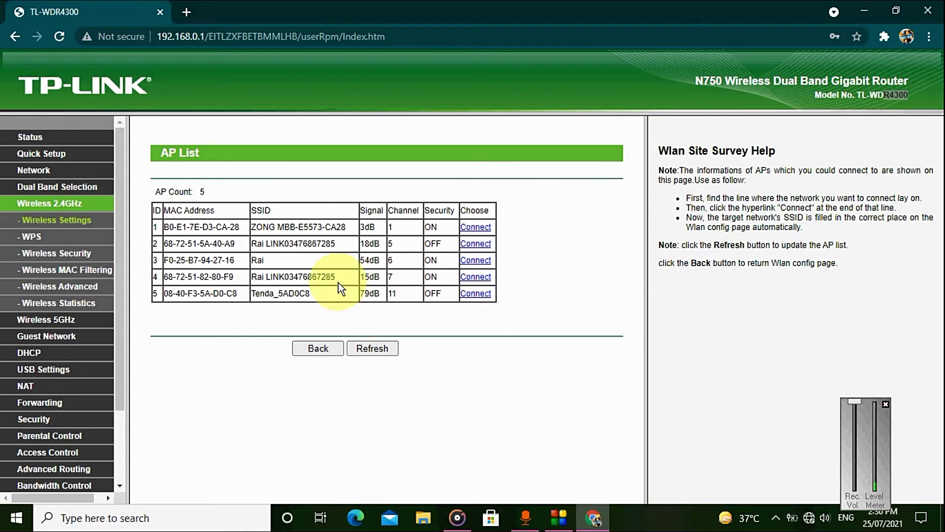
pyautogui.moveTo(256, 260); pyautogui.dragTo(303, 261)
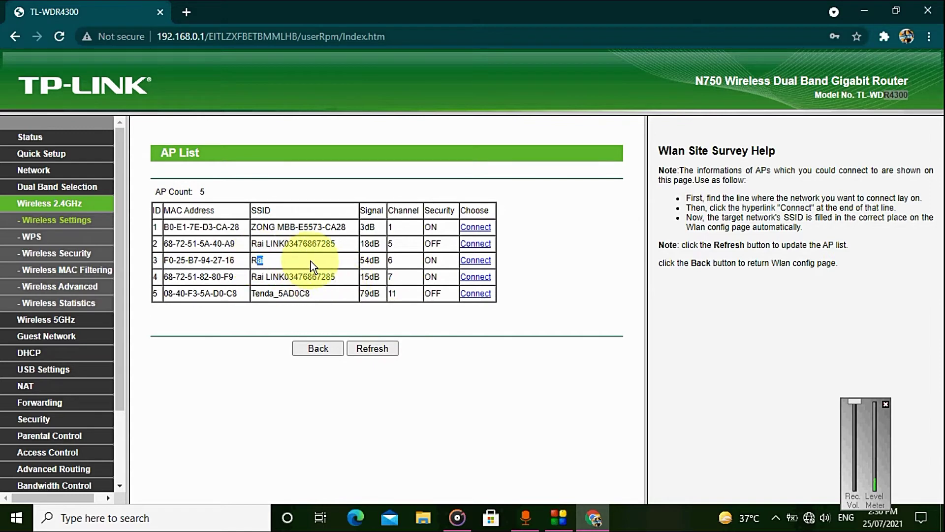
pyautogui.click(482, 265)
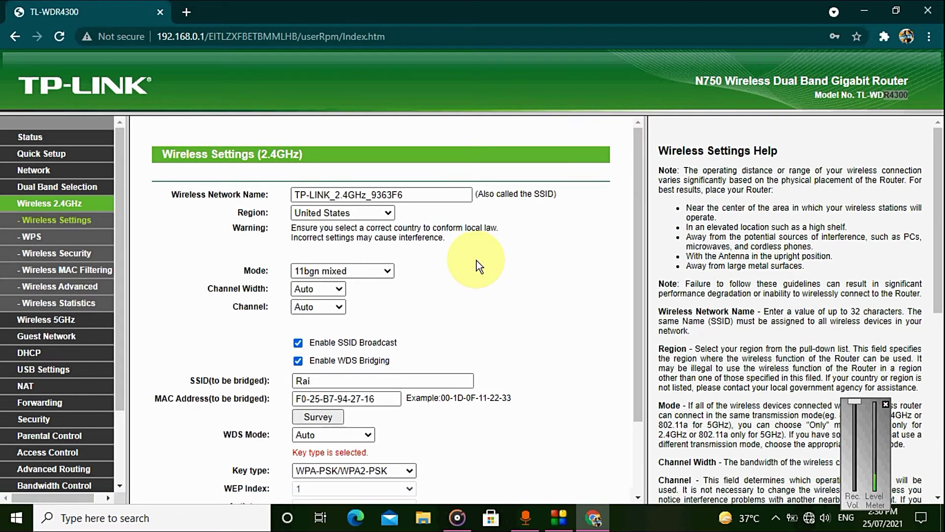
# Review the key type options and set the bridge's WDS Mode to WDS1
pyautogui.scroll(-2, 477, 261)
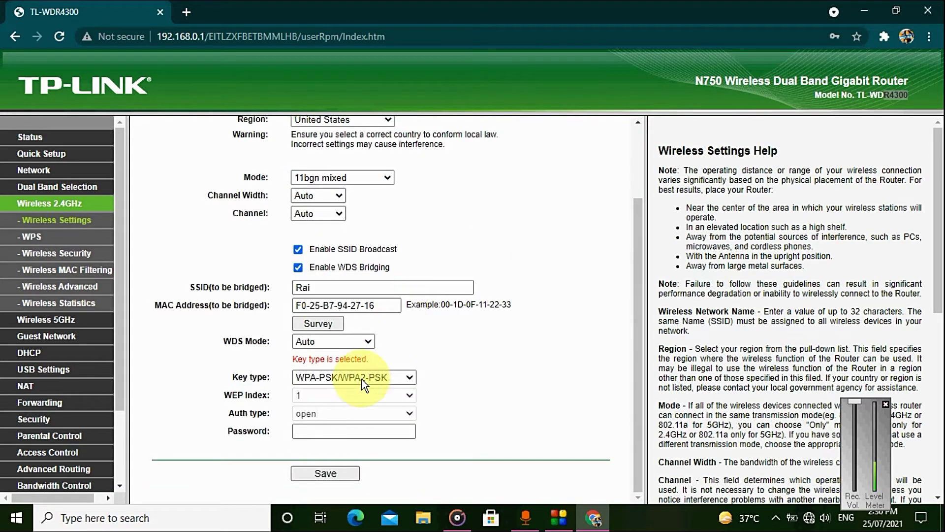
pyautogui.click(408, 379)
pyautogui.click(408, 379)
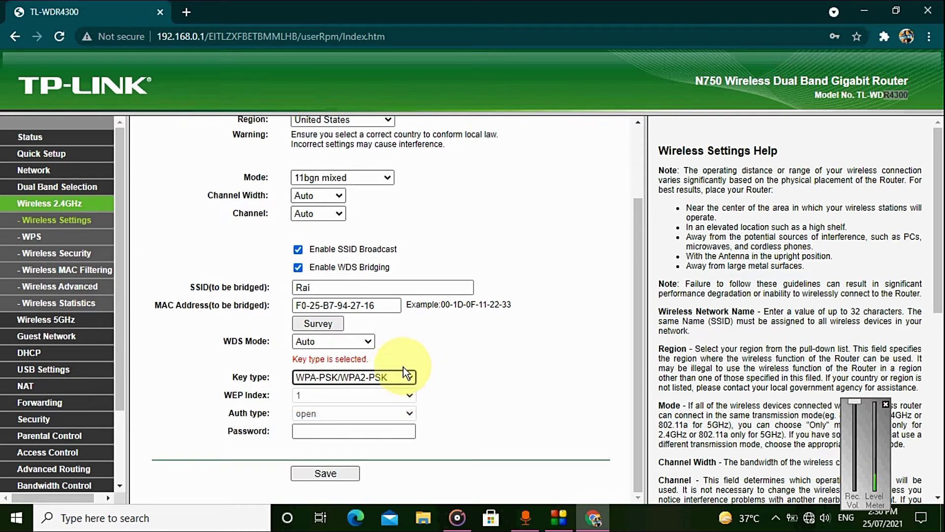
pyautogui.click(325, 342)
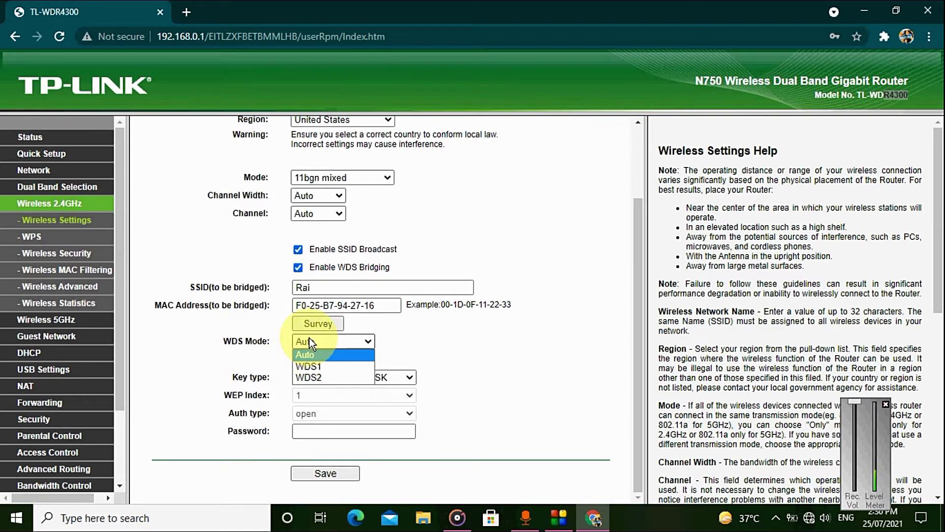
pyautogui.click(309, 339)
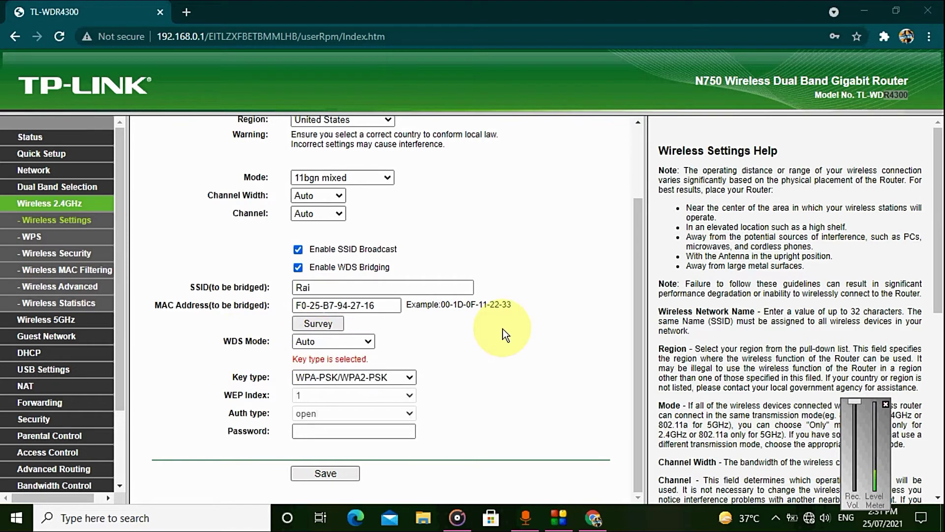
pyautogui.click(357, 343)
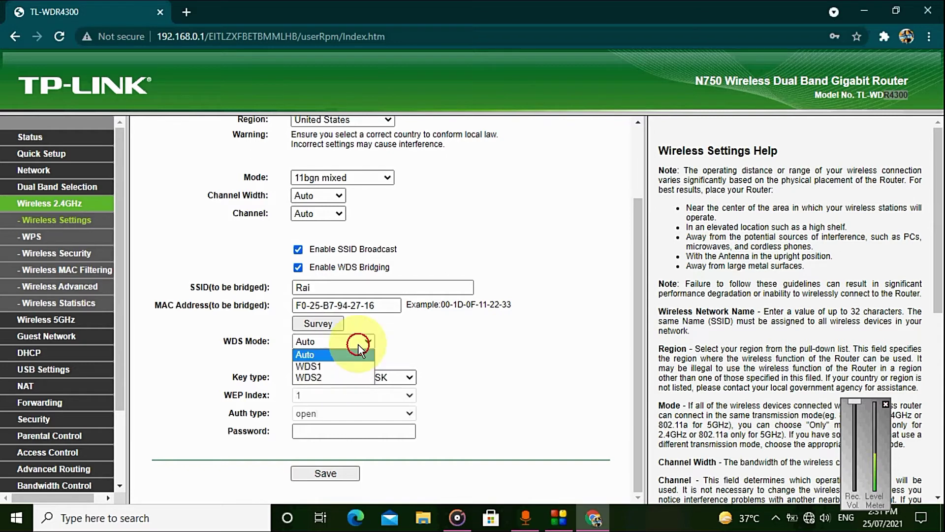
pyautogui.click(327, 366)
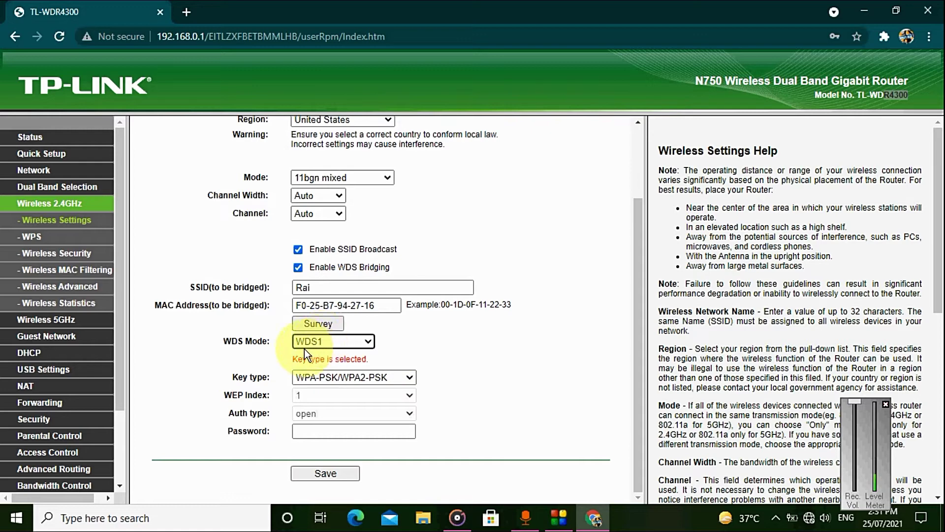
pyautogui.click(401, 345)
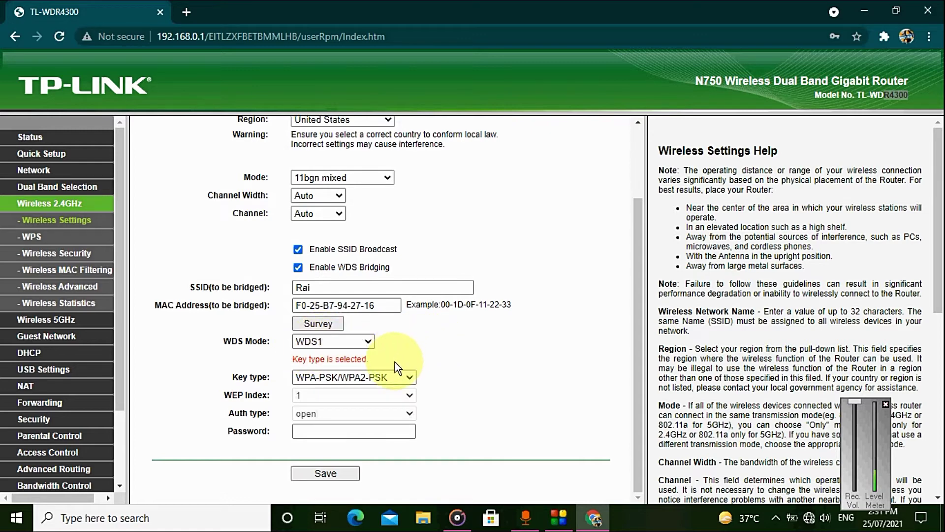
# Enter the bridged network's Wi-Fi password and save the settings, accepting the change to the bridged AP's channel
pyautogui.click(338, 431)
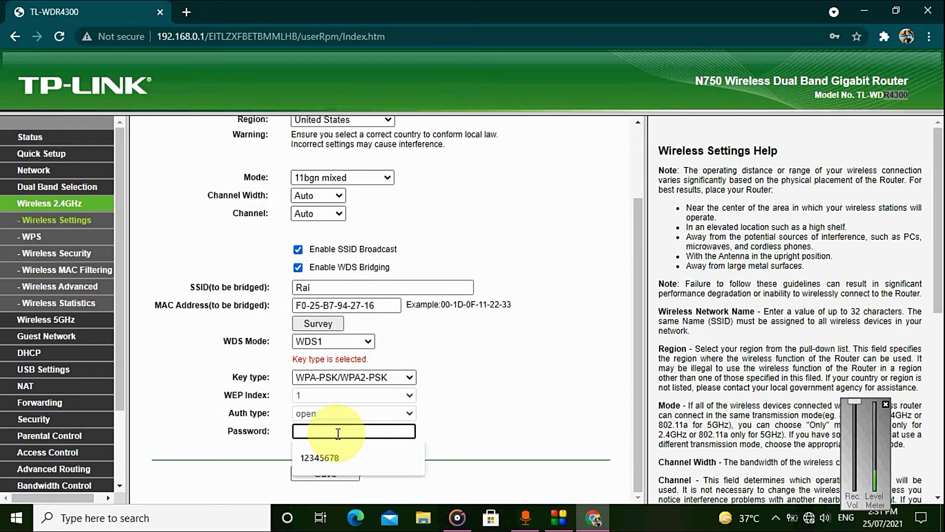
pyautogui.click(325, 458)
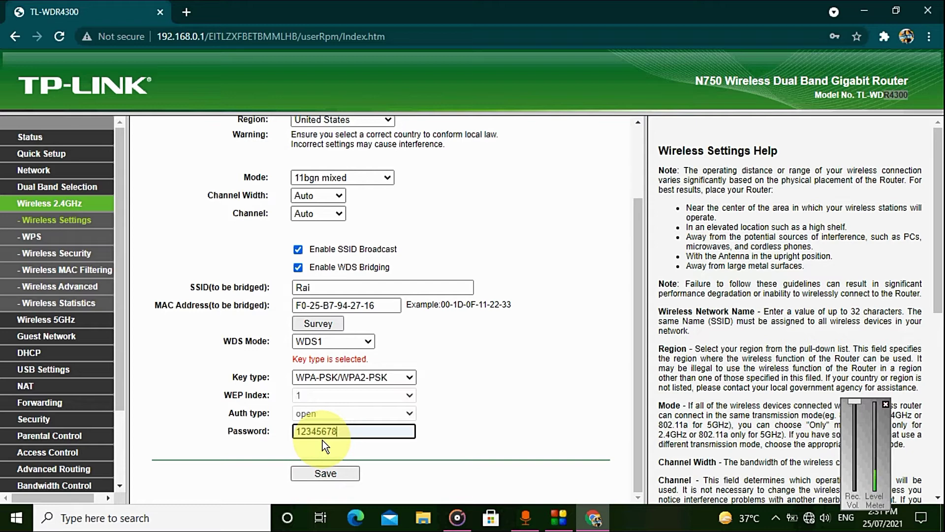
pyautogui.click(536, 367)
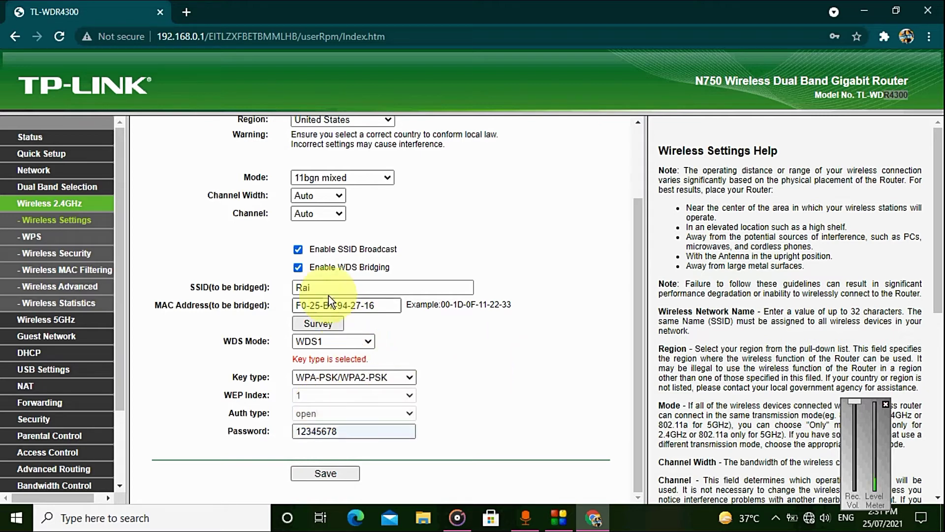
pyautogui.click(321, 474)
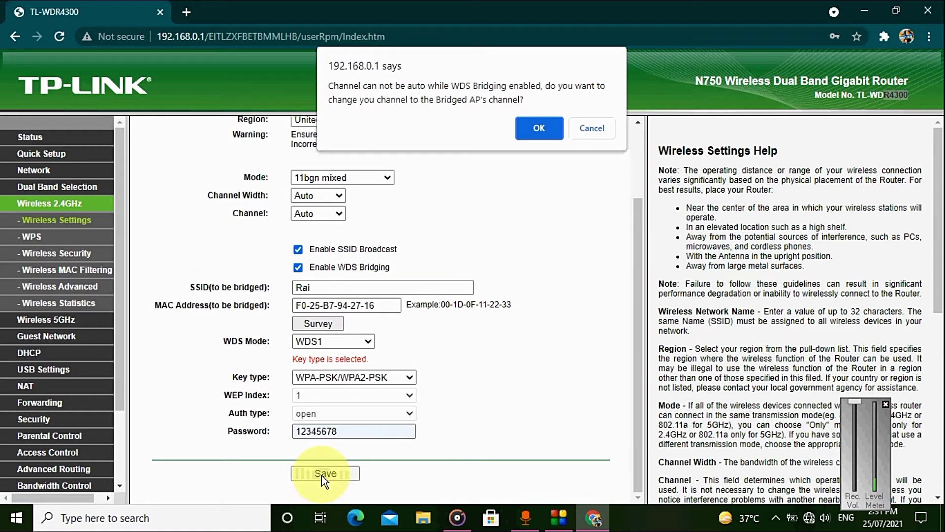
pyautogui.click(542, 133)
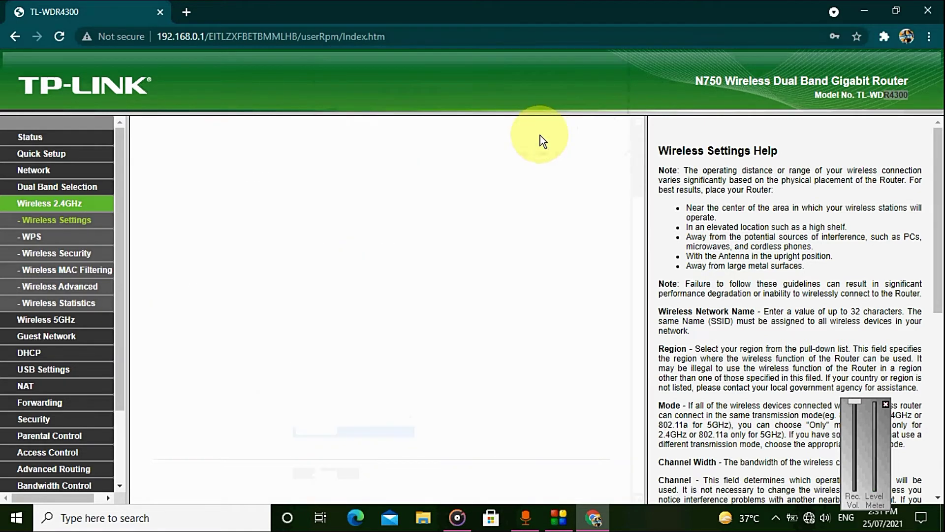
# Reboot the router to apply the wireless configuration and check the computer's list of Wi-Fi networks
pyautogui.scroll(-2, 463, 310)
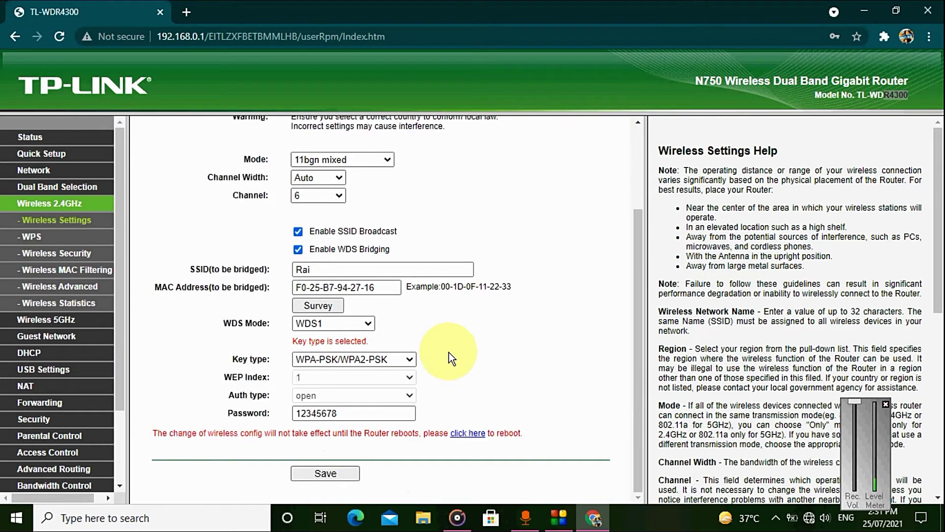
pyautogui.click(466, 434)
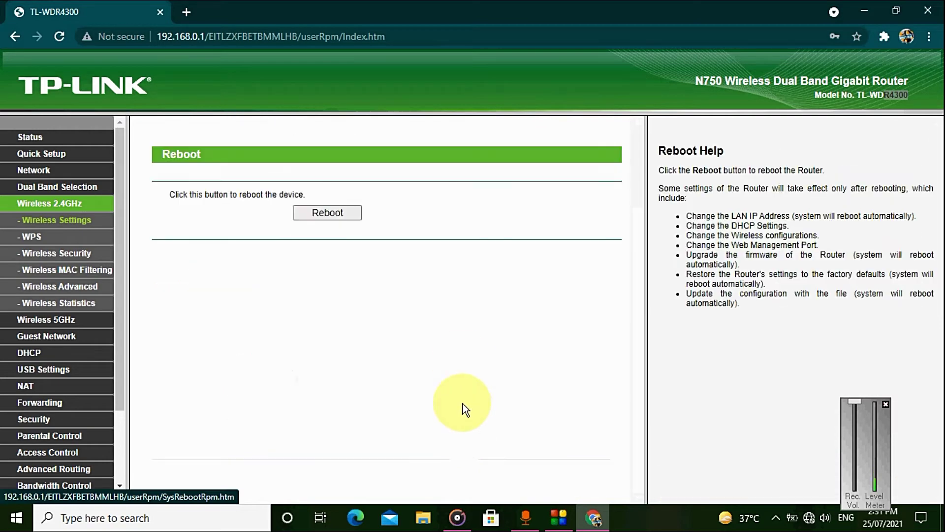
pyautogui.click(315, 218)
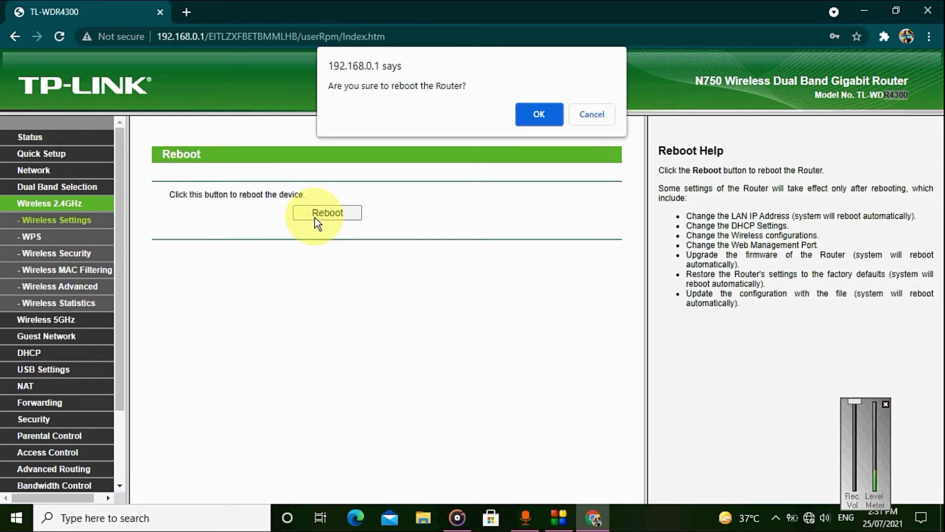
pyautogui.click(548, 117)
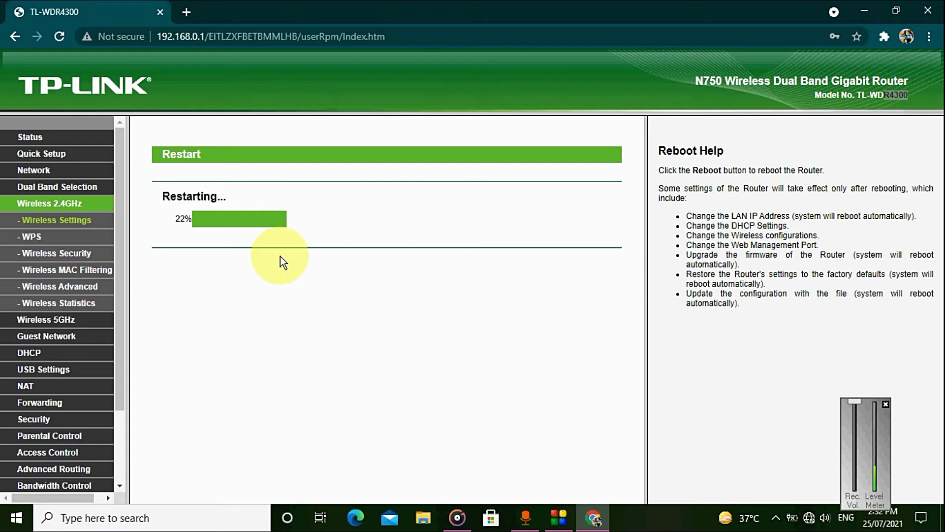
pyautogui.click(811, 517)
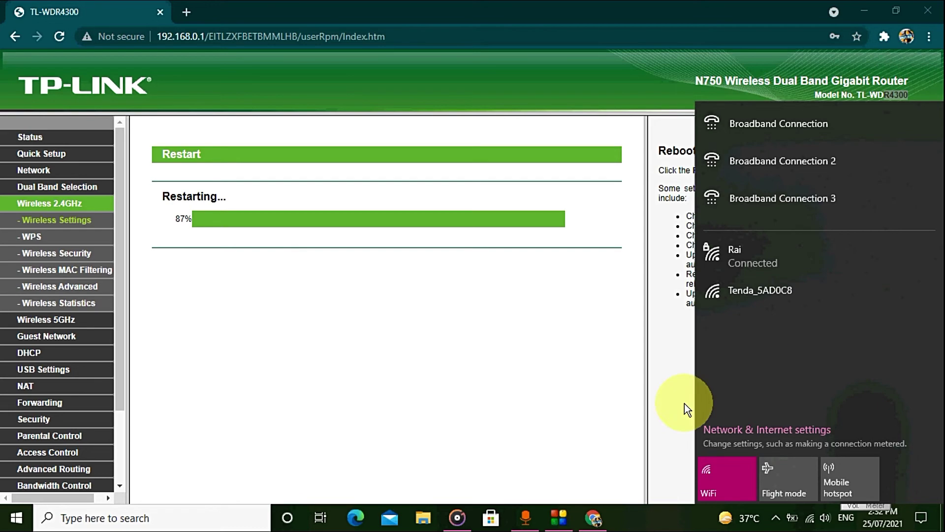
pyautogui.click(689, 510)
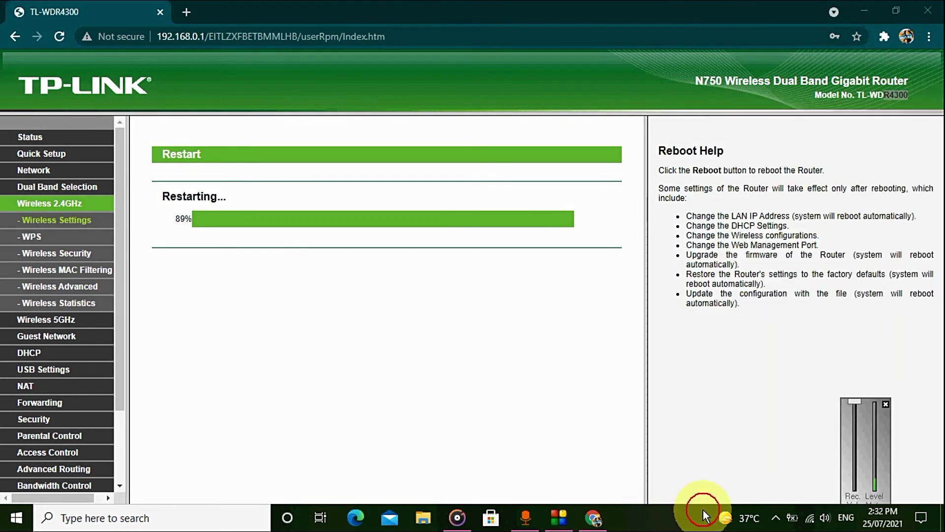
# Check the computer's connection to the TP-LINK_2.4GHz_9363F6 network in the list of Wi-Fi networks
pyautogui.click(809, 518)
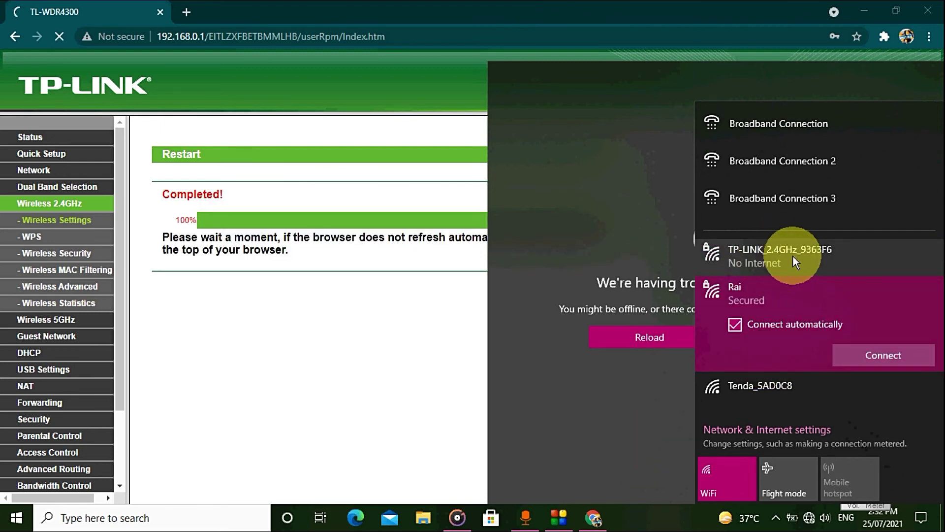
pyautogui.click(819, 256)
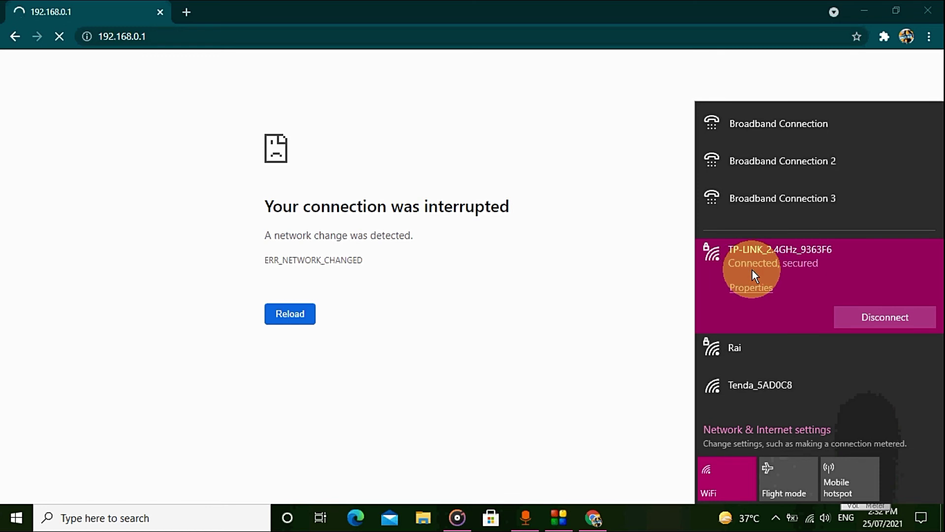
pyautogui.click(607, 438)
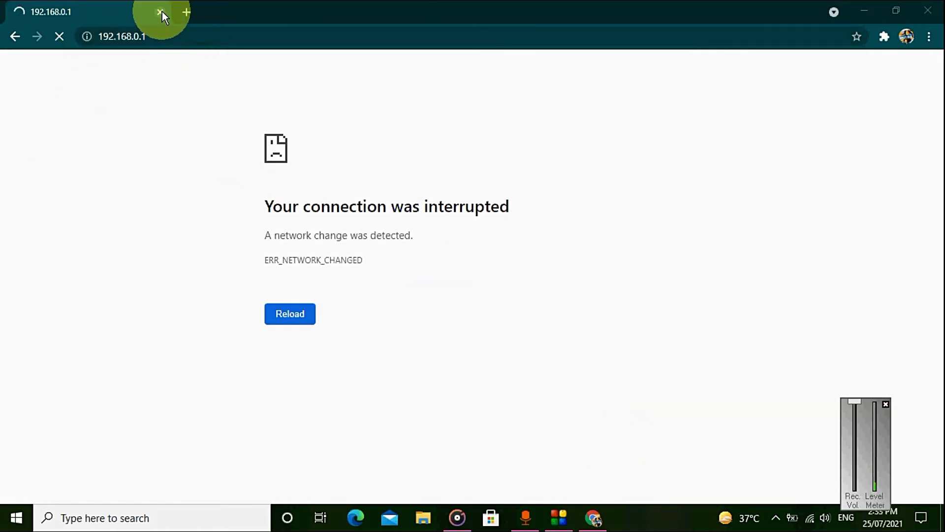
# Test the internet connection by loading YouTube in a new browser tab, and close that tab
pyautogui.click(187, 12)
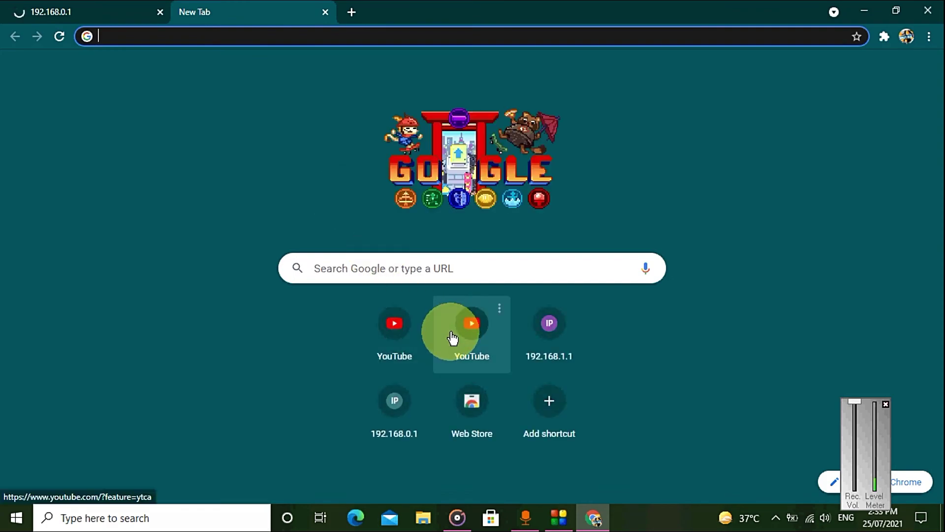
pyautogui.click(448, 329)
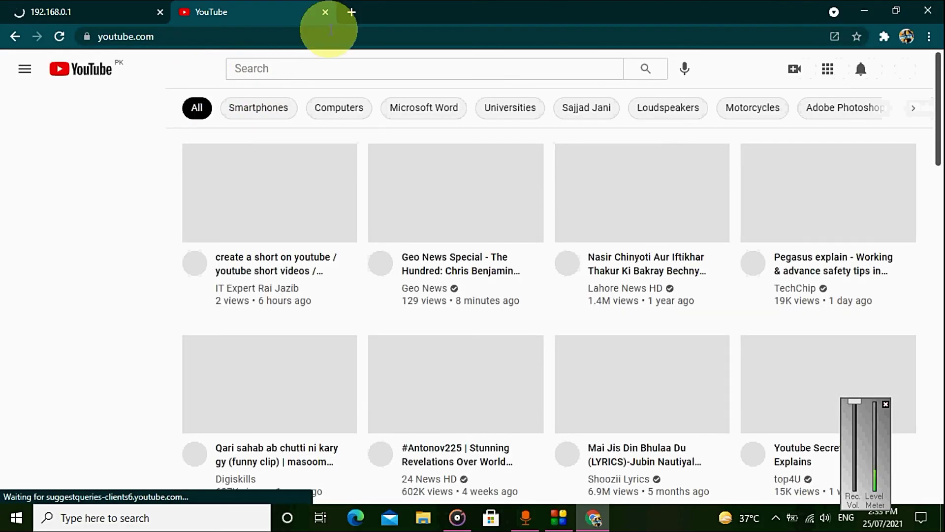
pyautogui.click(327, 11)
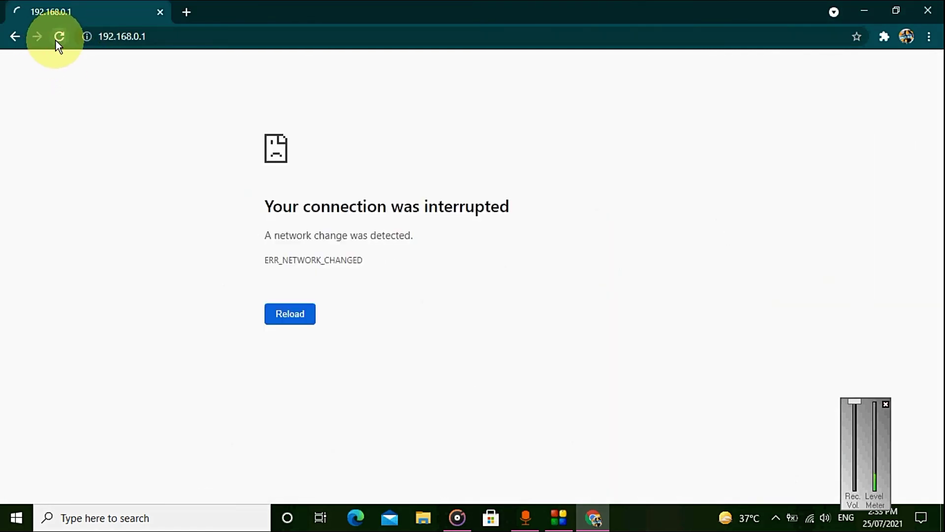
# Reload the router's administration page at 192.168.0.1 to reach its login form
pyautogui.click(58, 40)
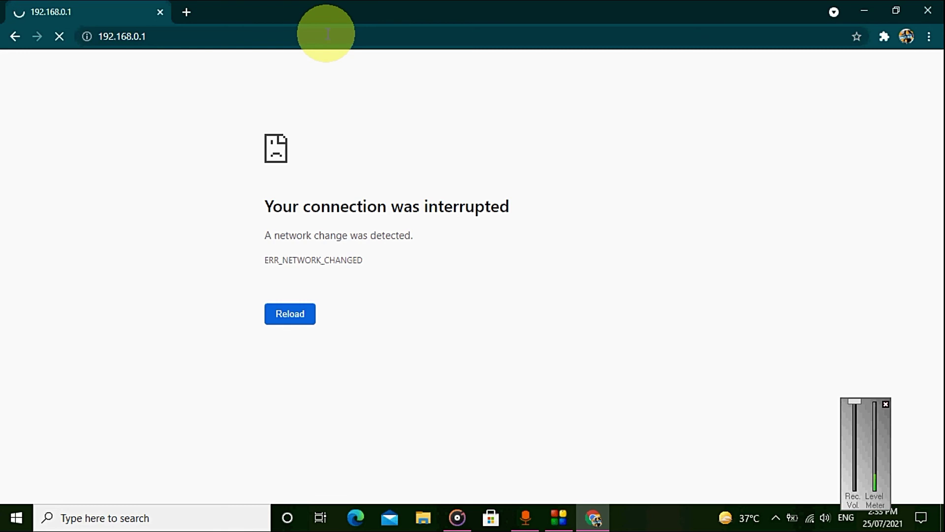
pyautogui.click(358, 36)
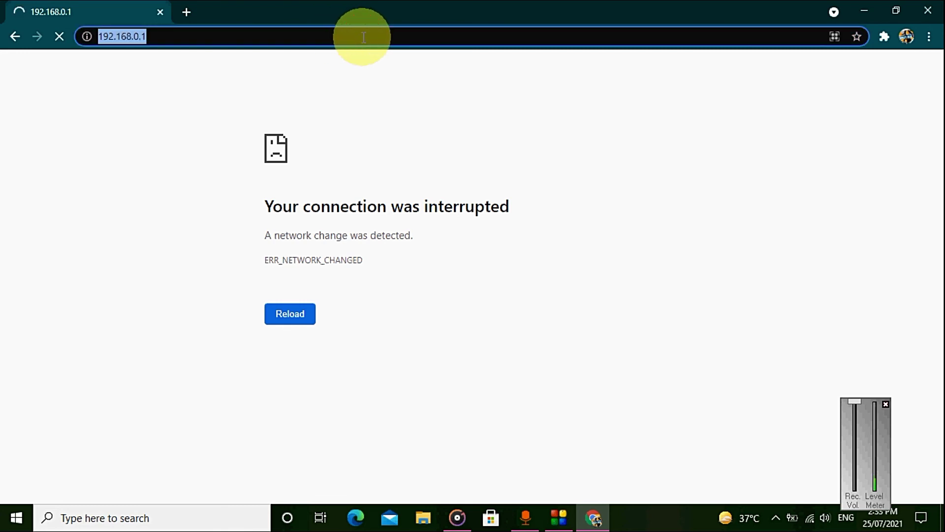
pyautogui.click(363, 37)
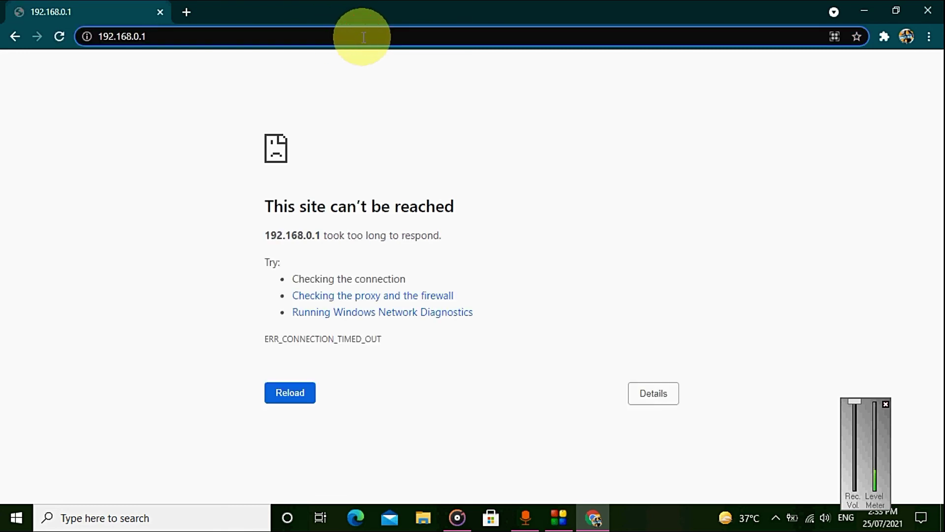
pyautogui.press('Return')
pyautogui.click(59, 37)
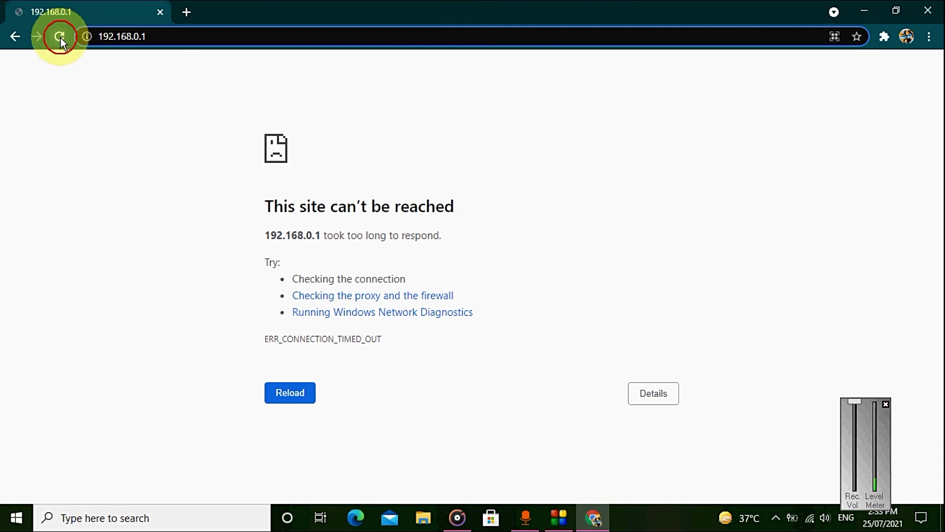
pyautogui.click(59, 37)
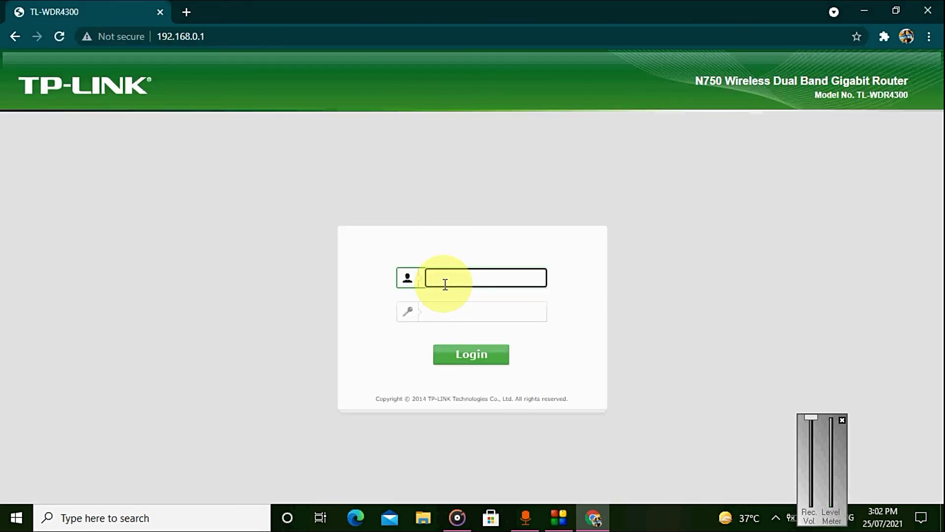
# Log in to the router with the username admin and the account password, and check the 2.4GHz radio's WDS Status
pyautogui.rightClick(445, 284)
pyautogui.click(480, 156)
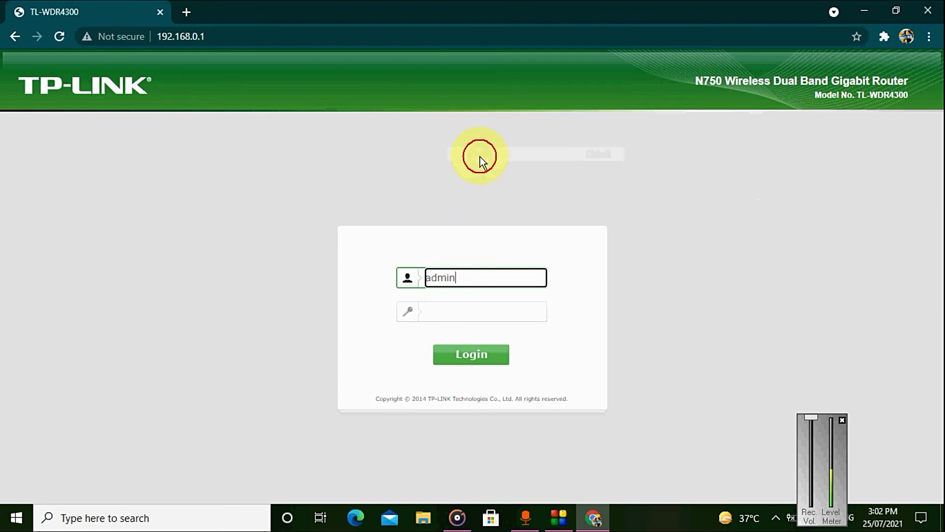
pyautogui.click(445, 309)
pyautogui.rightClick(456, 305)
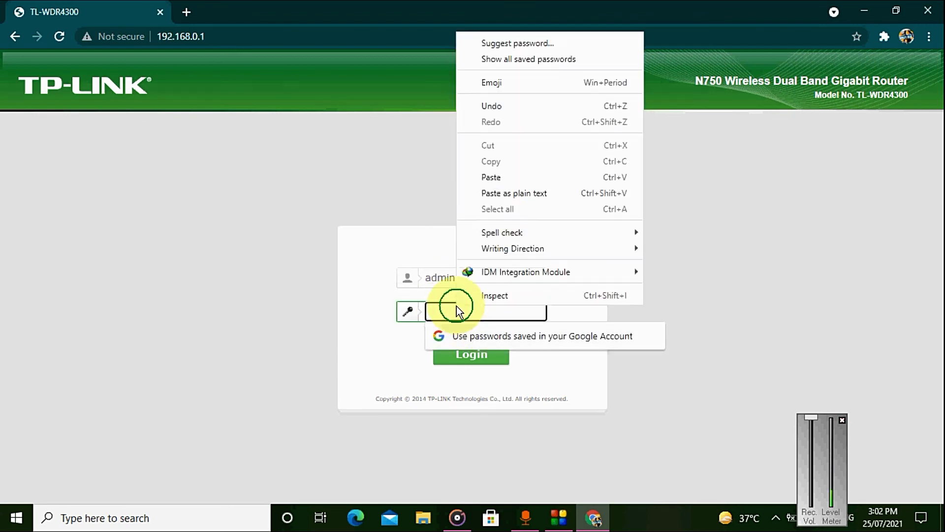
pyautogui.click(506, 177)
pyautogui.click(471, 359)
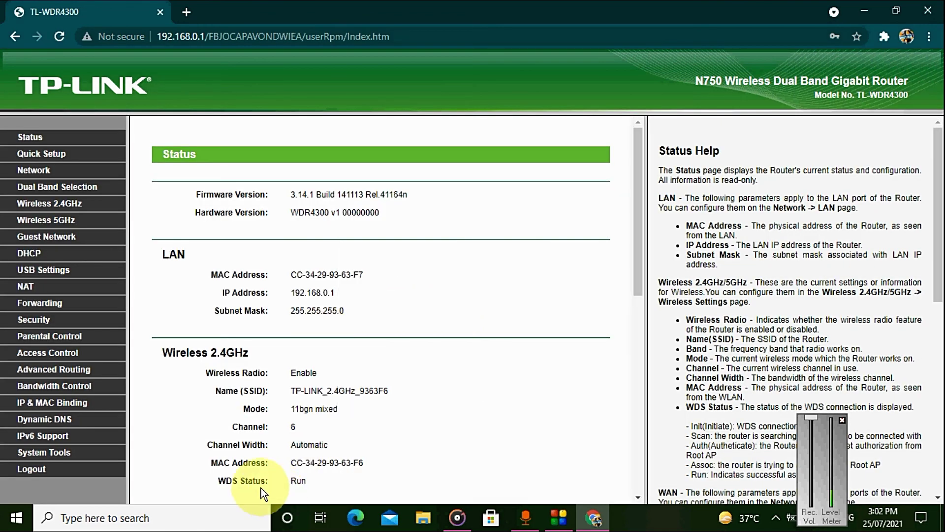
pyautogui.moveTo(215, 485); pyautogui.dragTo(325, 483)
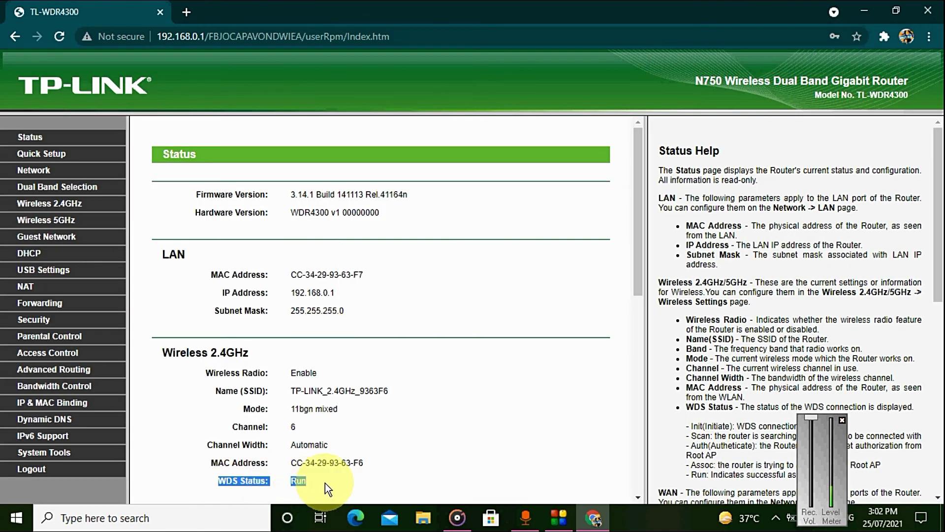